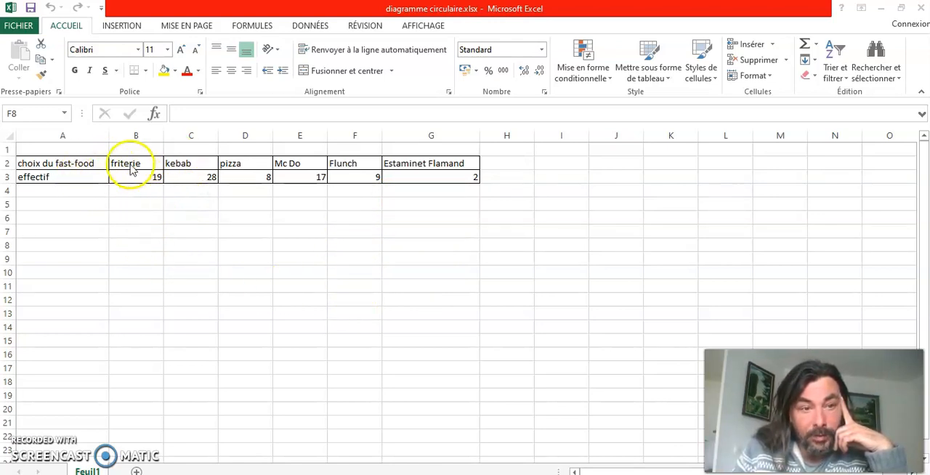
# Fill the table's header row A2:G2 with a gold theme colour
pyautogui.moveTo(101, 166); pyautogui.dragTo(248, 168)
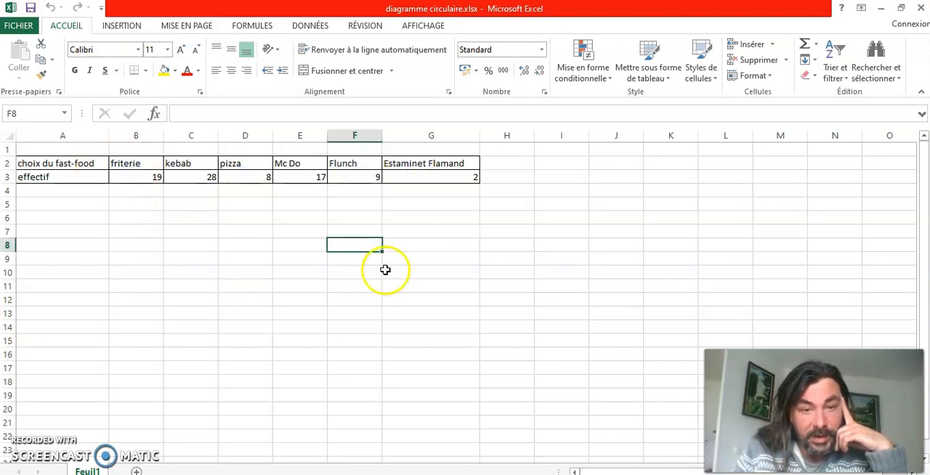
pyautogui.click(402, 164)
pyautogui.moveTo(151, 157); pyautogui.dragTo(84, 178)
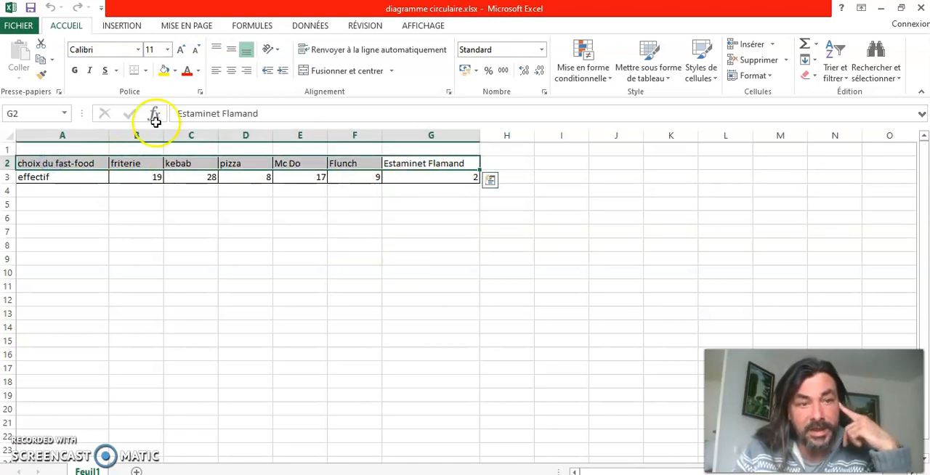
pyautogui.click(145, 72)
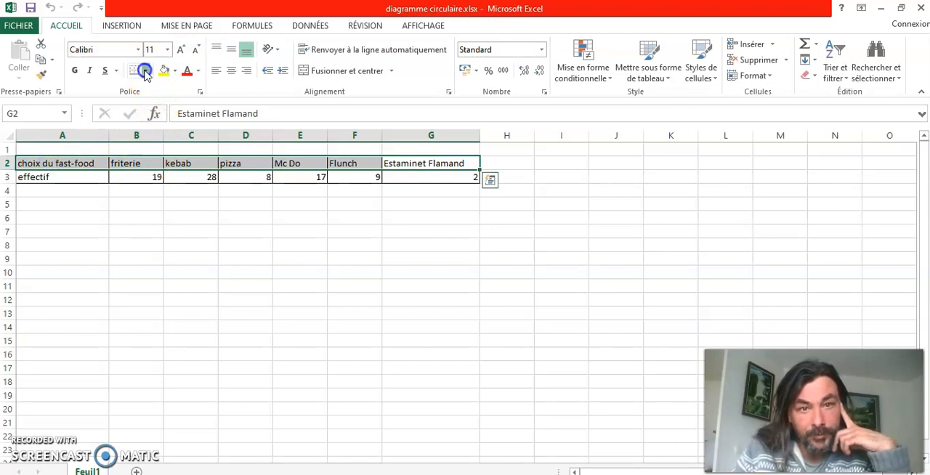
pyautogui.click(177, 224)
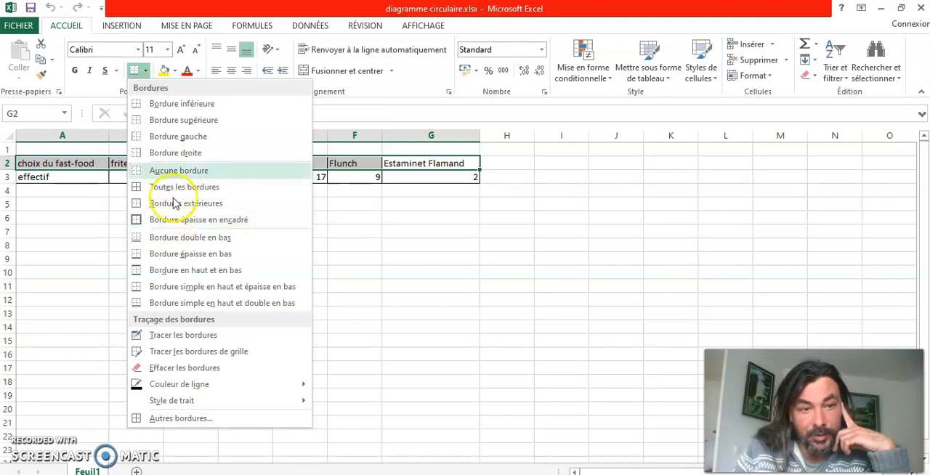
pyautogui.click(174, 73)
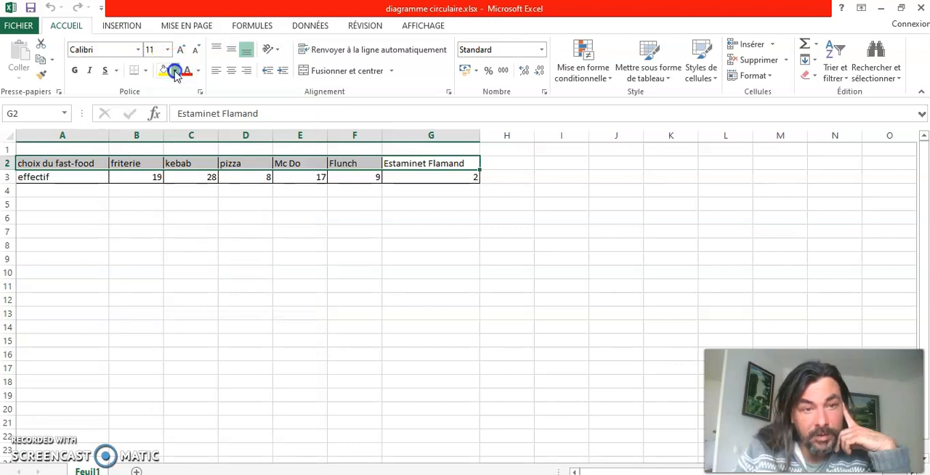
pyautogui.click(175, 75)
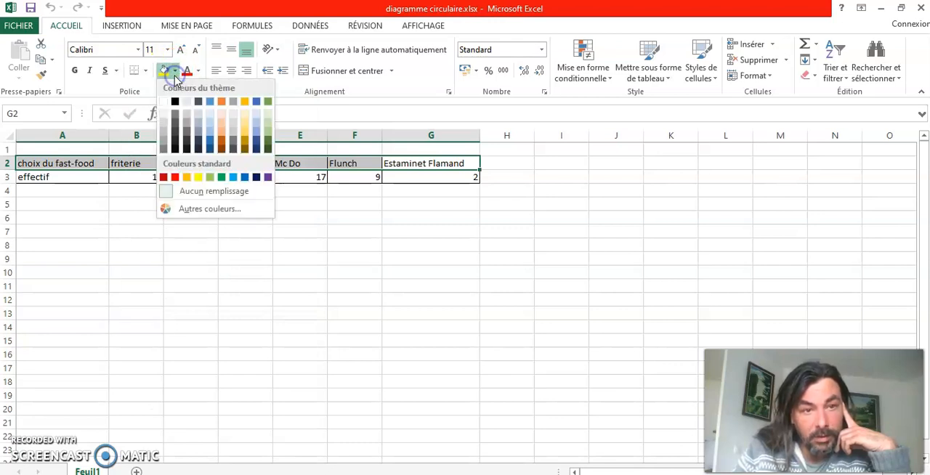
pyautogui.click(244, 133)
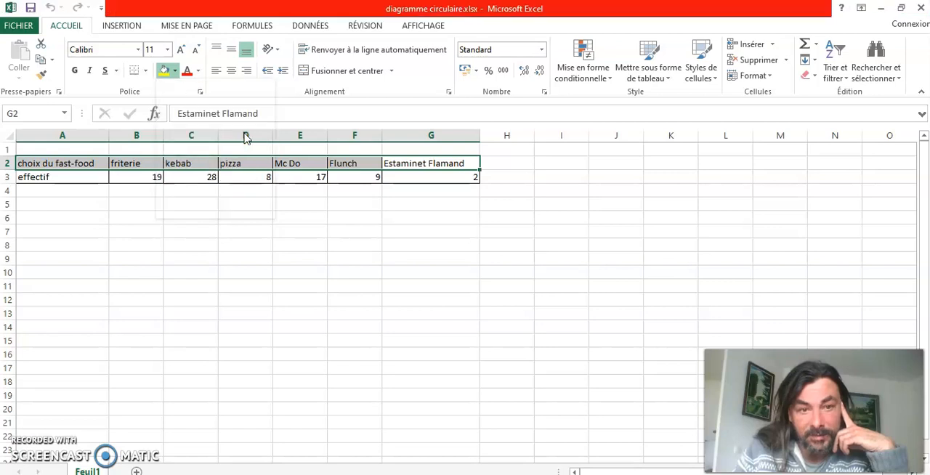
pyautogui.click(276, 299)
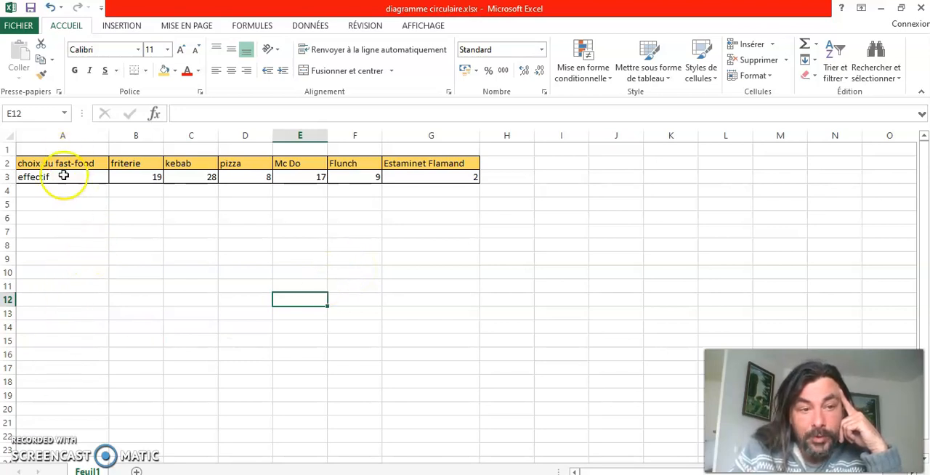
# Insert a basic 2D pie chart from the fast-food names and counts in B2:G3
pyautogui.click(147, 160)
pyautogui.moveTo(147, 159); pyautogui.dragTo(431, 182)
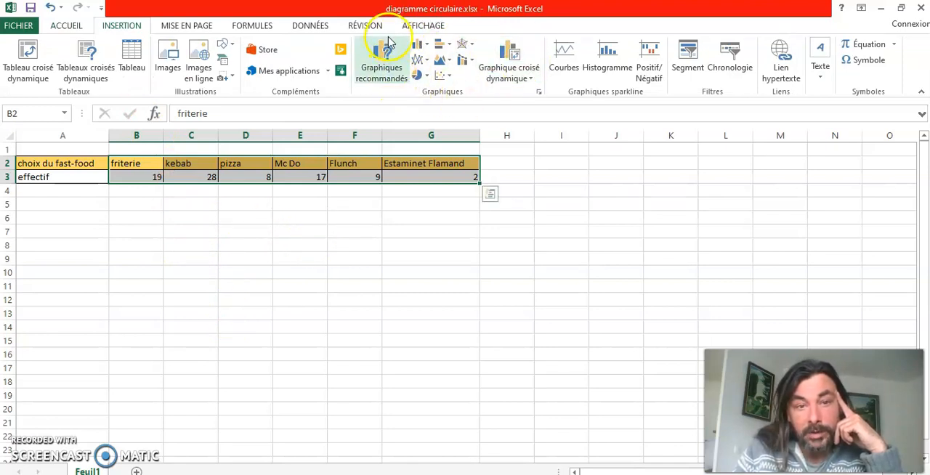
pyautogui.click(423, 75)
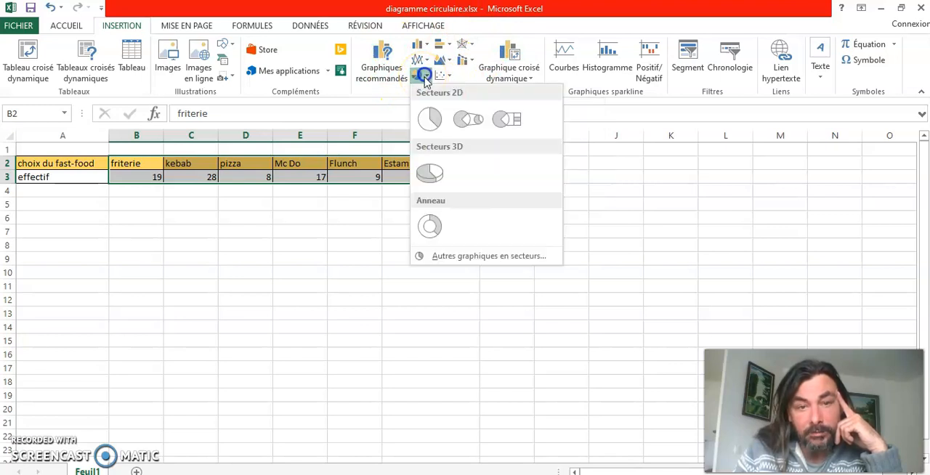
pyautogui.click(429, 120)
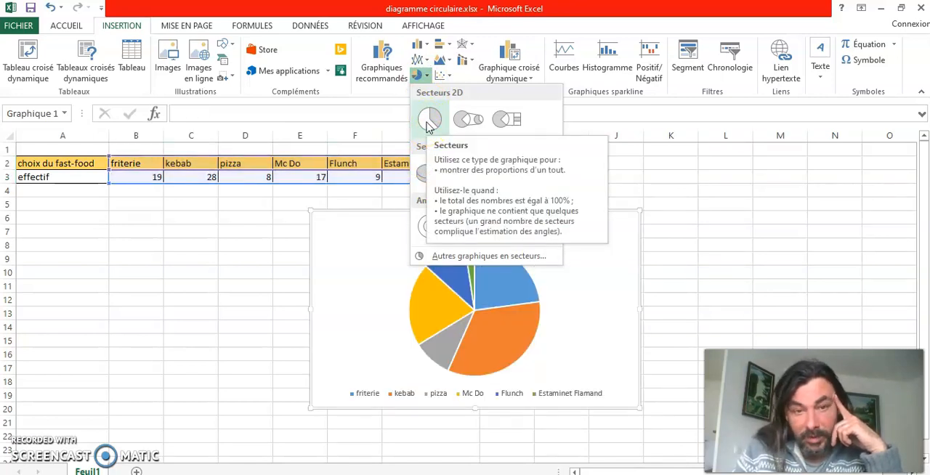
pyautogui.click(429, 120)
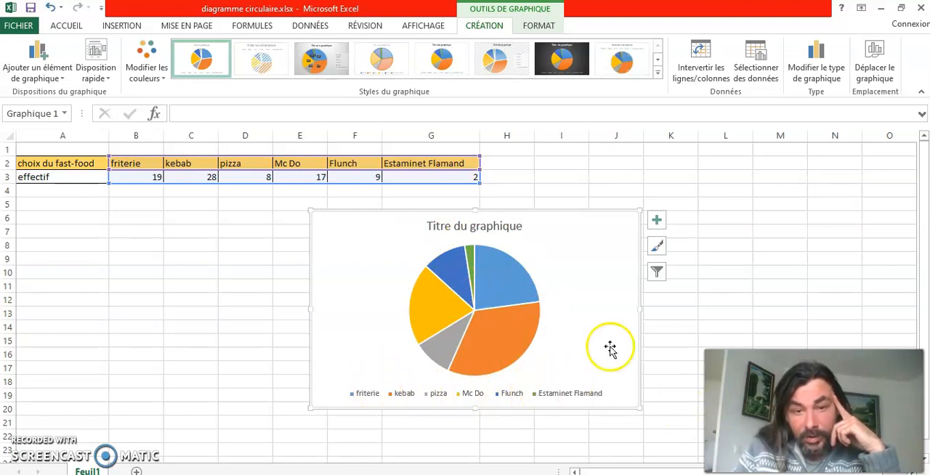
# Apply the sixth chart style, with a hatched grey background, percentage labels and the legend beside the pie
pyautogui.click(483, 227)
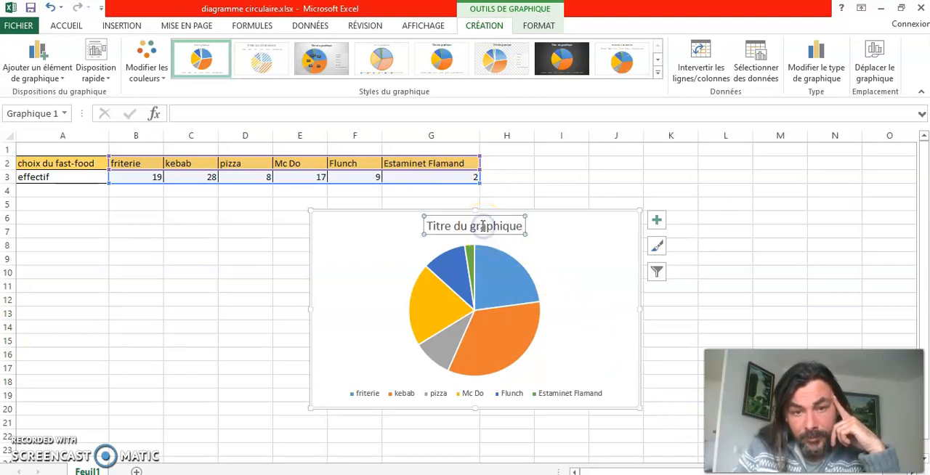
pyautogui.click(518, 227)
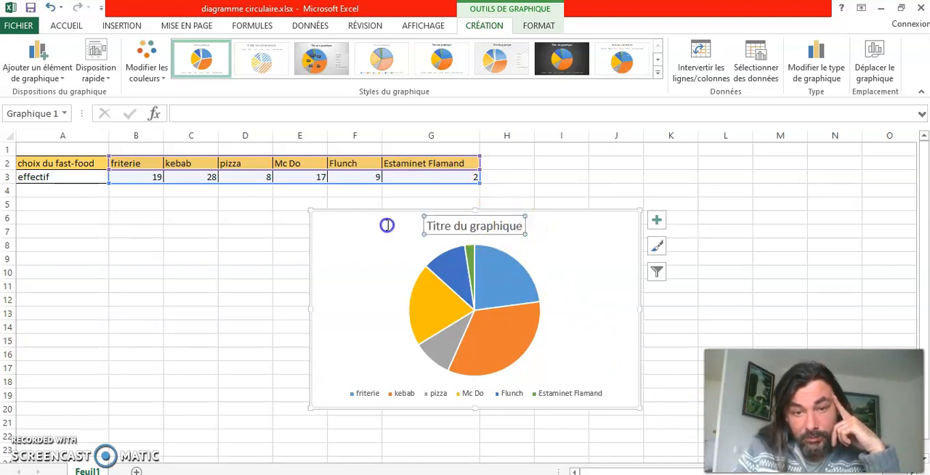
pyautogui.moveTo(517, 227); pyautogui.dragTo(387, 225)
pyautogui.click(396, 259)
pyautogui.click(308, 62)
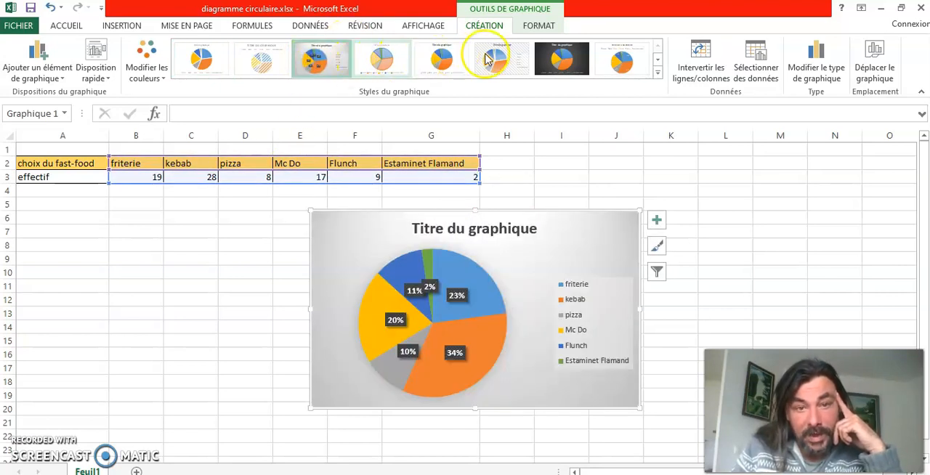
pyautogui.click(504, 64)
# Shift the pie slightly within the chart and pull the Flunch and Mc Do slices away from its centre
pyautogui.click(469, 268)
pyautogui.click(474, 268)
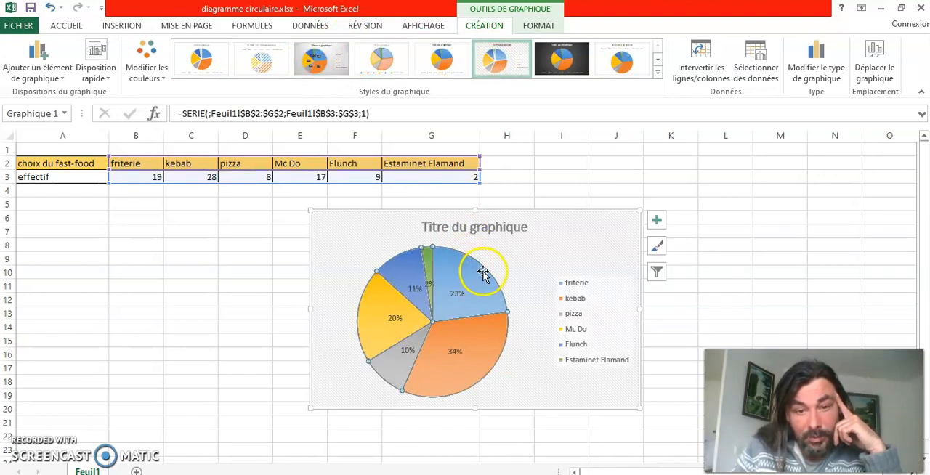
pyautogui.moveTo(484, 269); pyautogui.dragTo(408, 279)
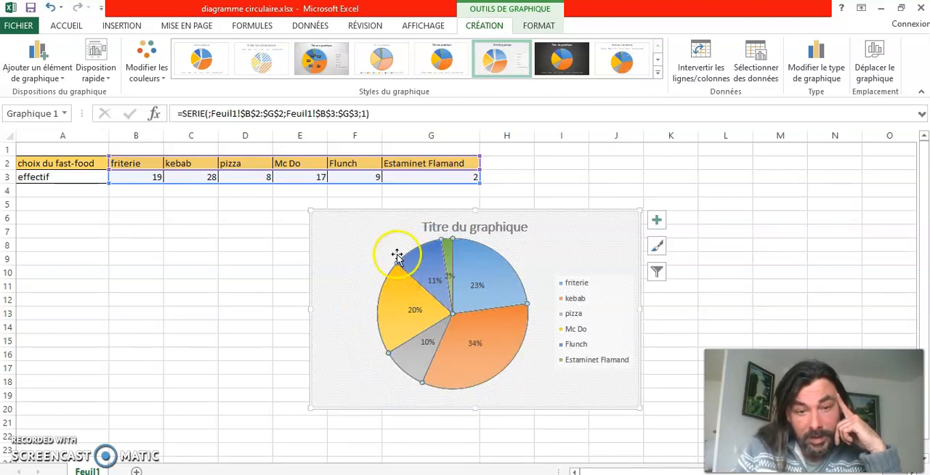
pyautogui.click(396, 263)
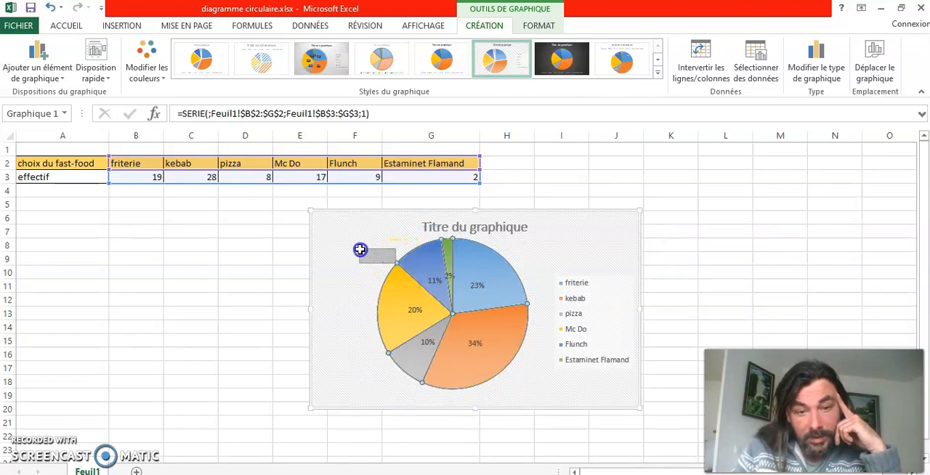
pyautogui.moveTo(415, 259); pyautogui.dragTo(398, 240)
pyautogui.moveTo(399, 303); pyautogui.dragTo(365, 311)
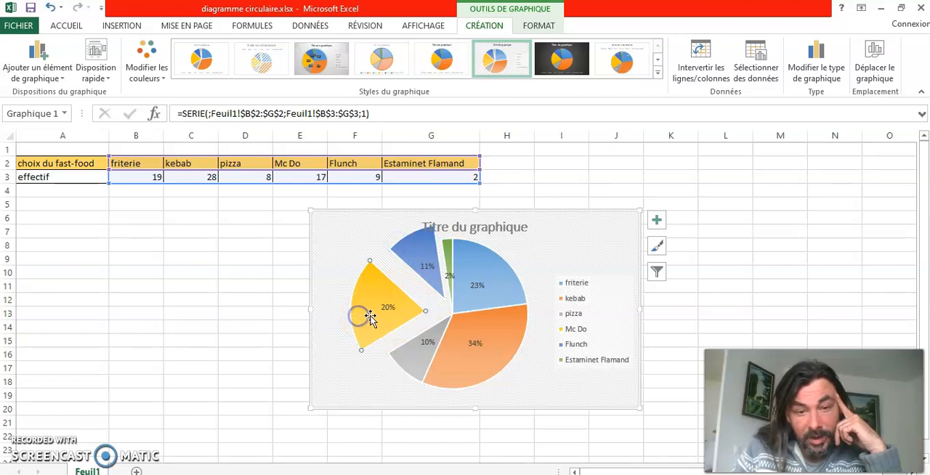
# Look through the chart's element options and its available styles
pyautogui.click(658, 220)
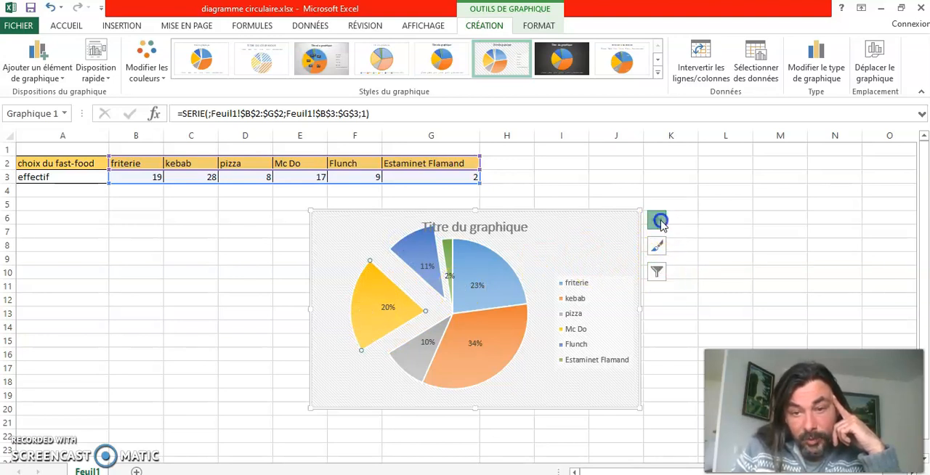
pyautogui.click(717, 268)
pyautogui.click(657, 247)
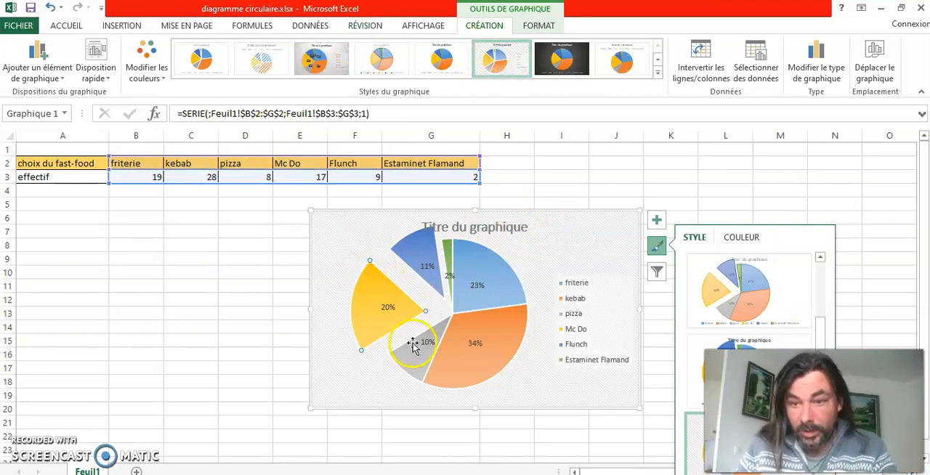
pyautogui.moveTo(412, 342)
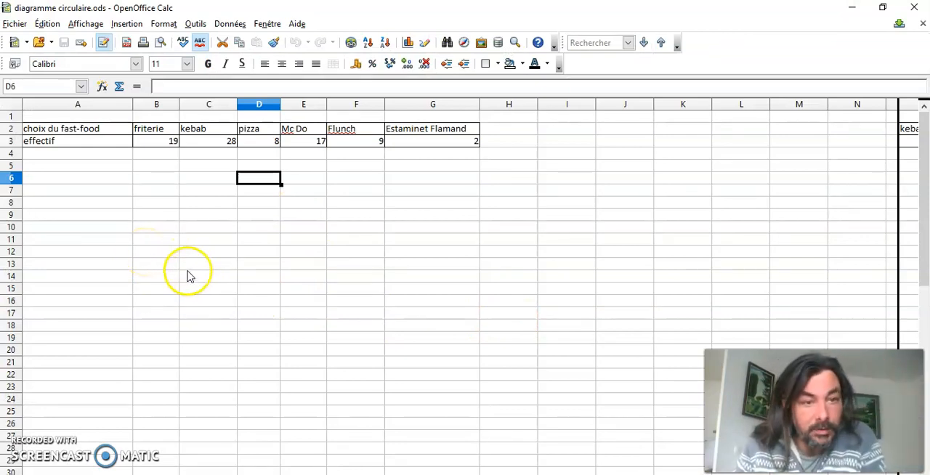
# In OpenOffice Calc, insert a chart from B2:G3 in diagramme circulaire.ods and choose the pie type (Secteur)
pyautogui.click(167, 130)
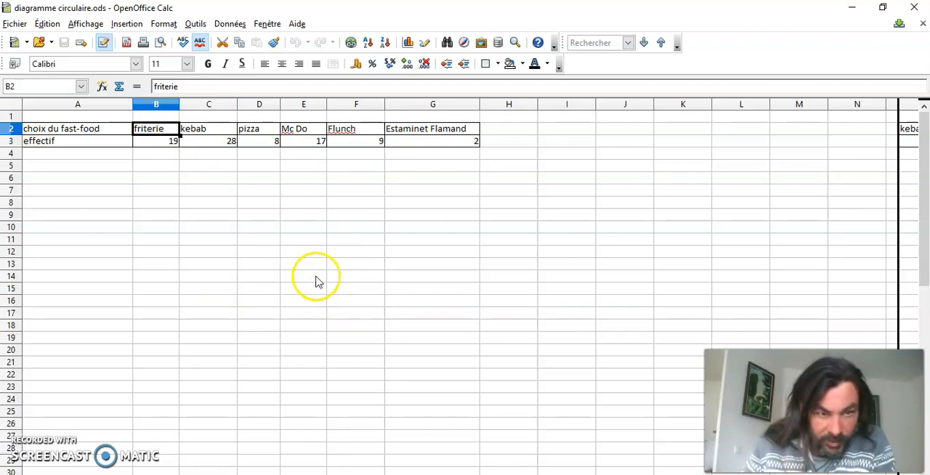
pyautogui.click(220, 212)
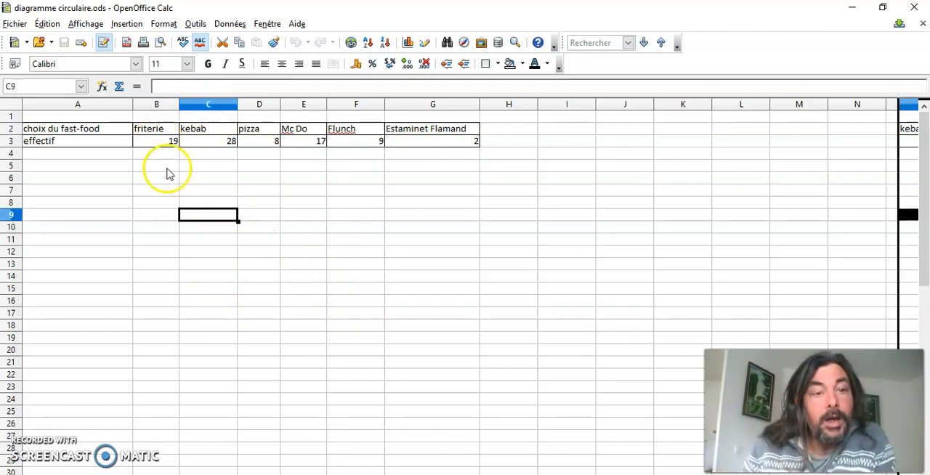
pyautogui.moveTo(173, 128); pyautogui.dragTo(459, 142)
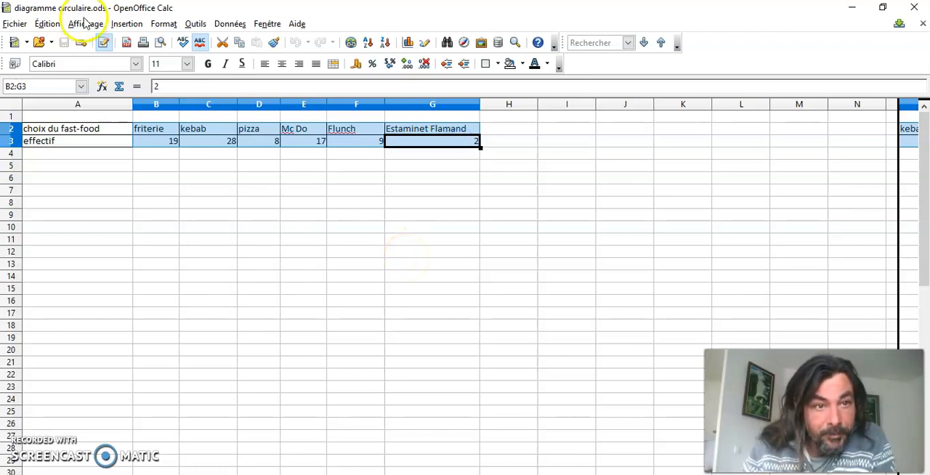
pyautogui.click(128, 24)
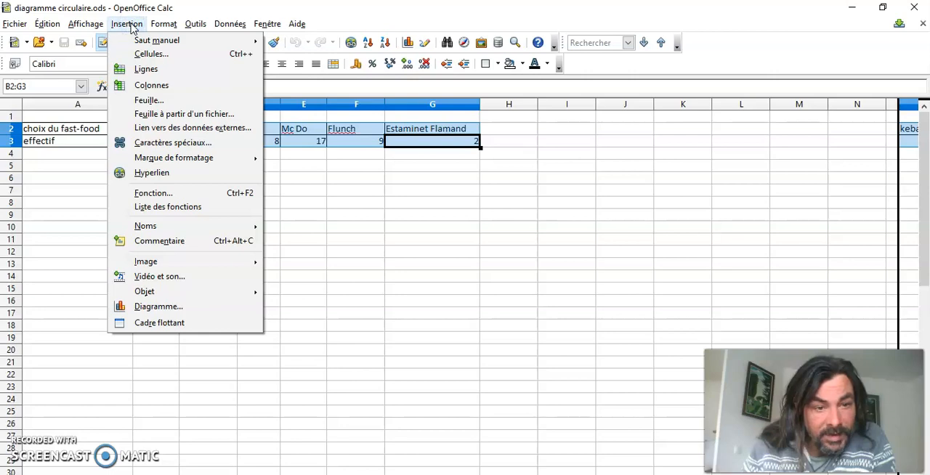
pyautogui.click(141, 309)
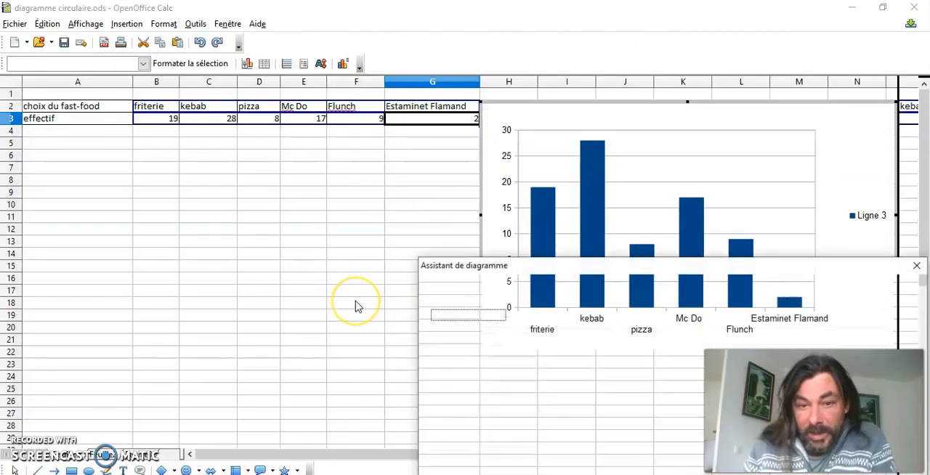
pyautogui.moveTo(571, 266); pyautogui.dragTo(247, 168)
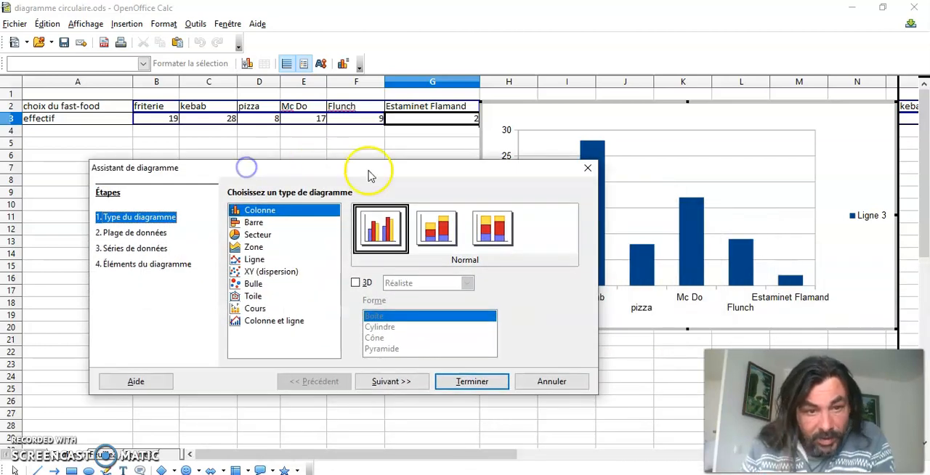
pyautogui.click(262, 237)
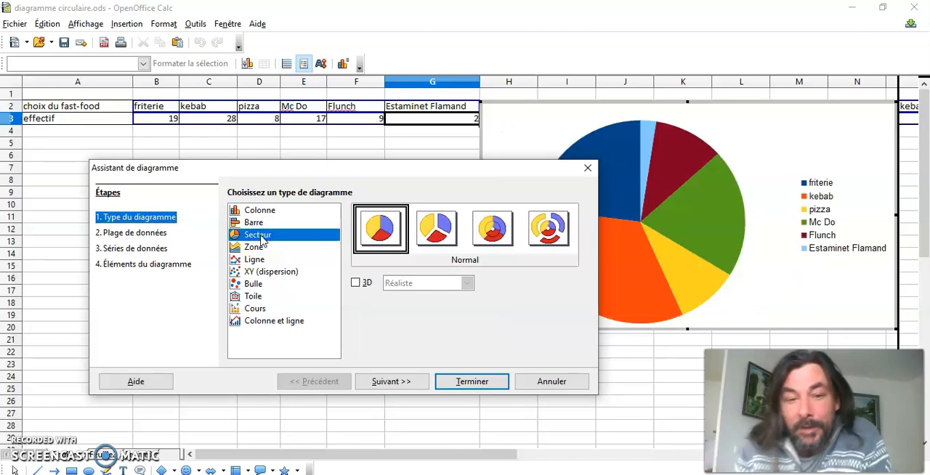
# Make the pie a realistic 3D exploded chart and complete the chart wizard with its default data and legend settings
pyautogui.click(356, 282)
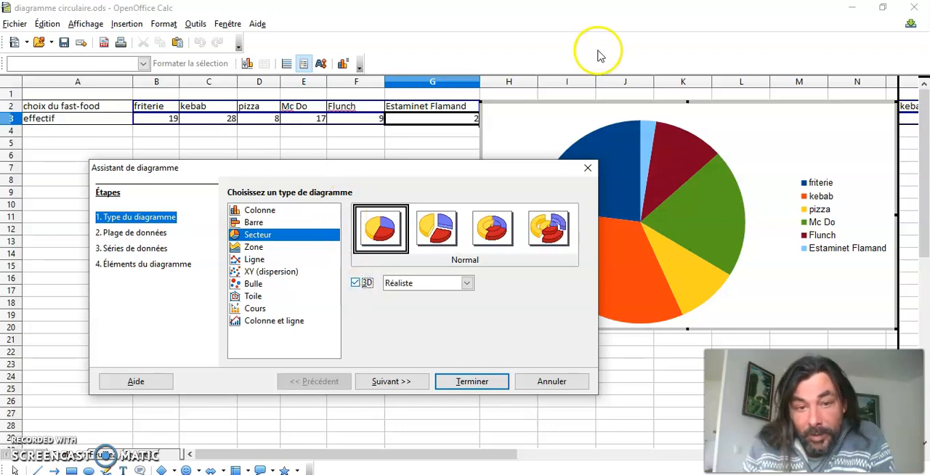
pyautogui.click(436, 228)
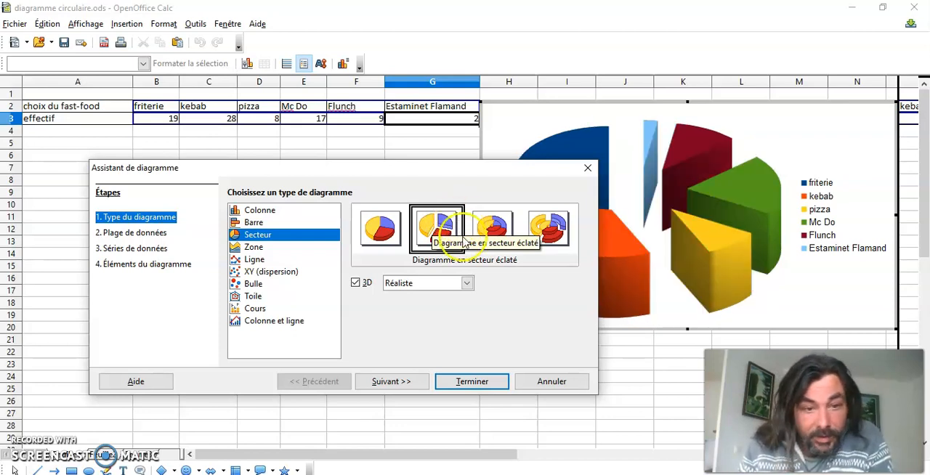
pyautogui.click(379, 385)
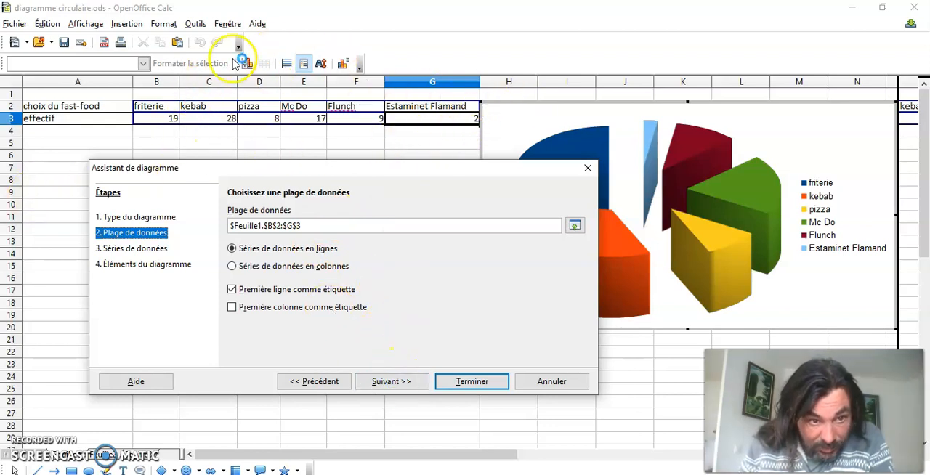
pyautogui.click(416, 389)
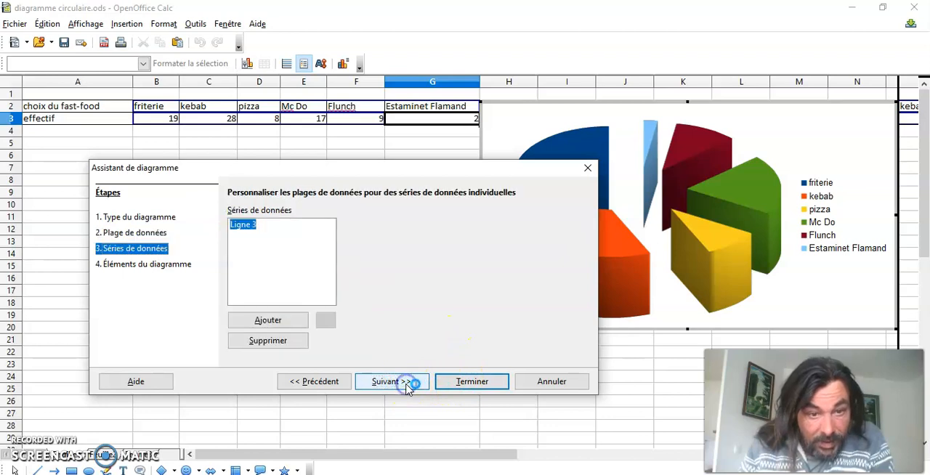
pyautogui.click(407, 385)
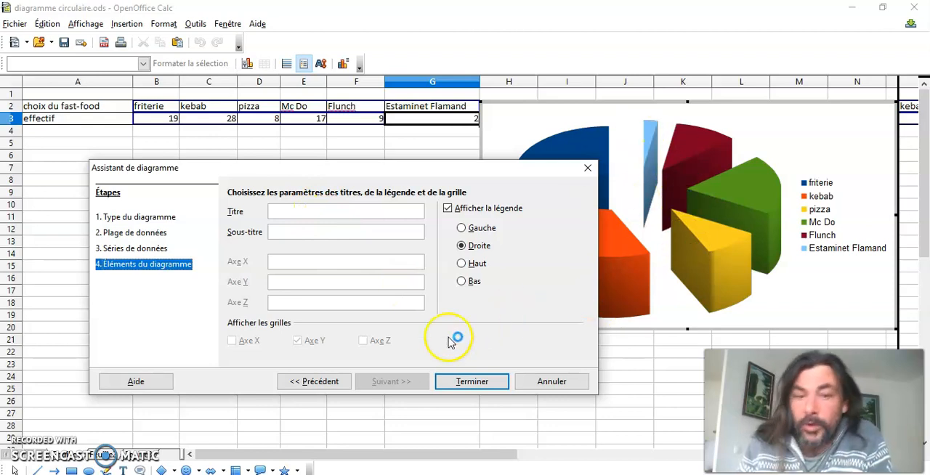
pyautogui.click(471, 383)
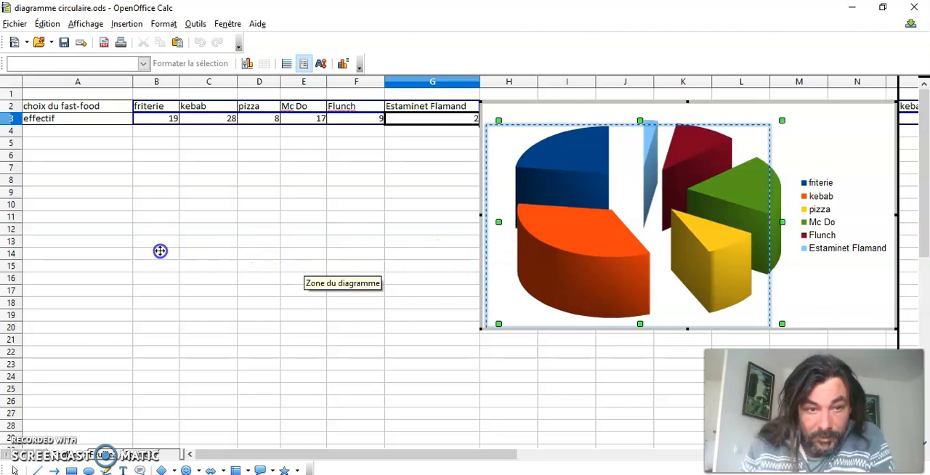
# Nudge the pie within its chart area and move the whole chart beneath the data table
pyautogui.click(440, 130)
pyautogui.doubleClick(511, 104)
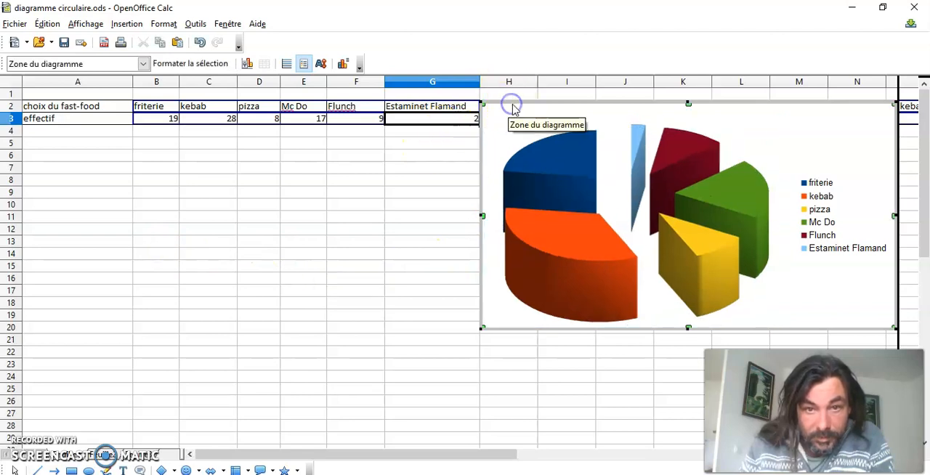
pyautogui.moveTo(556, 101); pyautogui.dragTo(169, 148)
# Select the pie's data series and inspect the data point of the Mc Do slice
pyautogui.click(197, 202)
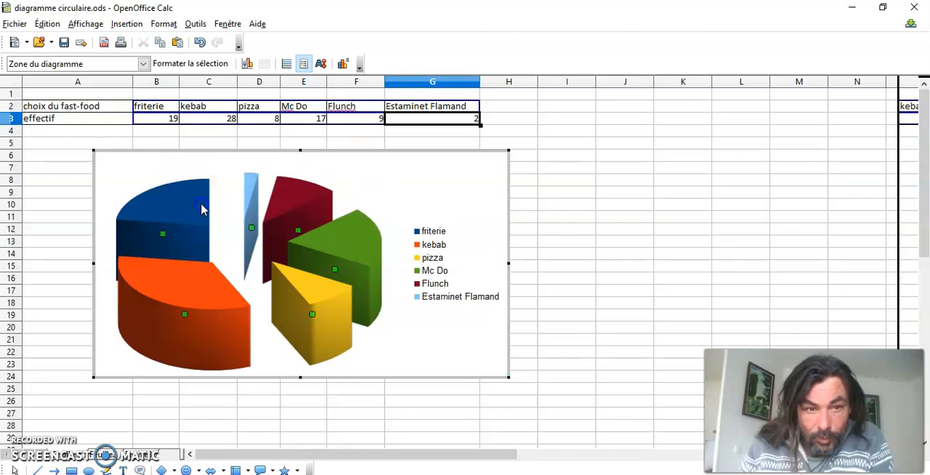
pyautogui.click(214, 199)
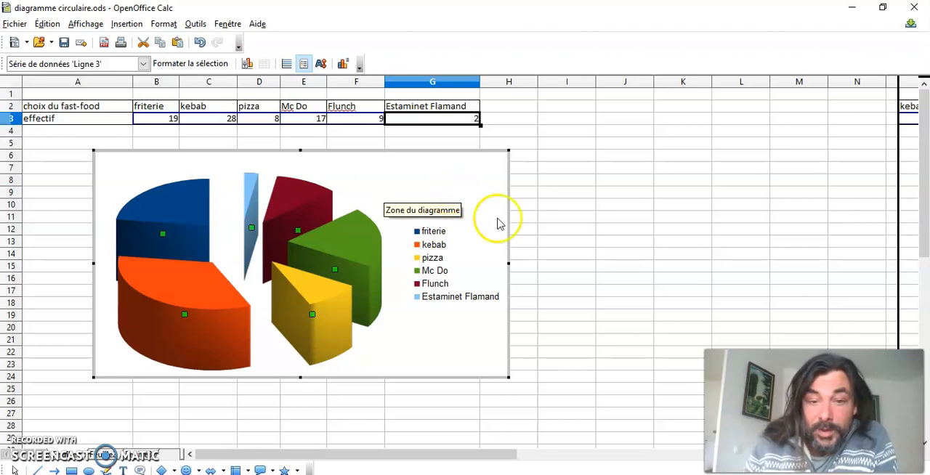
pyautogui.moveTo(365, 306)
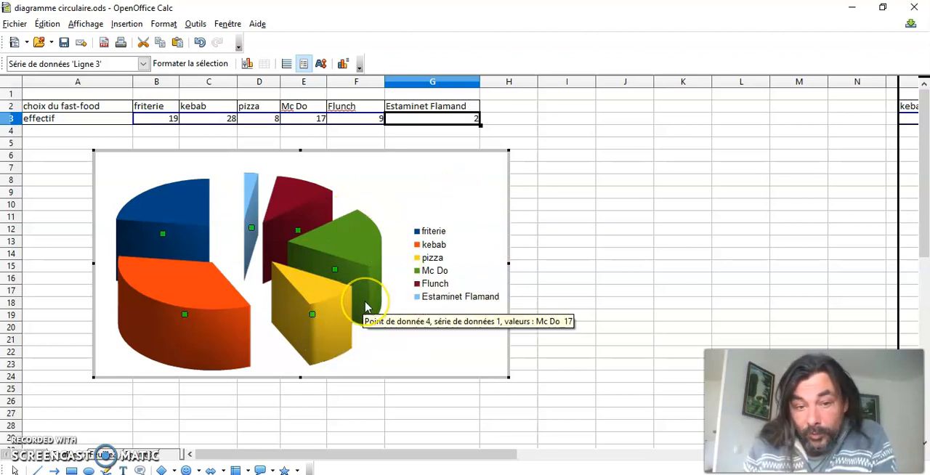